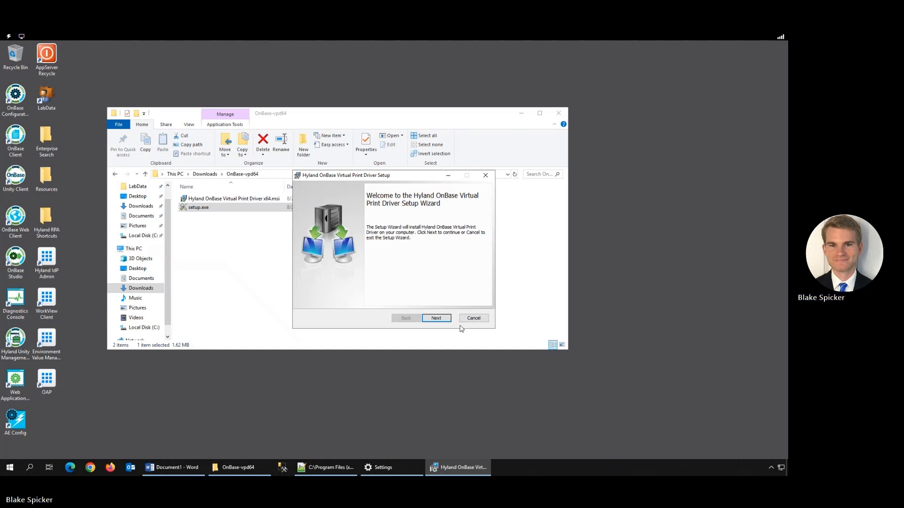
# - Install the Hyland OnBase Virtual Print Driver with the default spool directory and auto-detected environment, allowing the Hyland device software, and minimize the installer folder
pyautogui.click(444, 321)
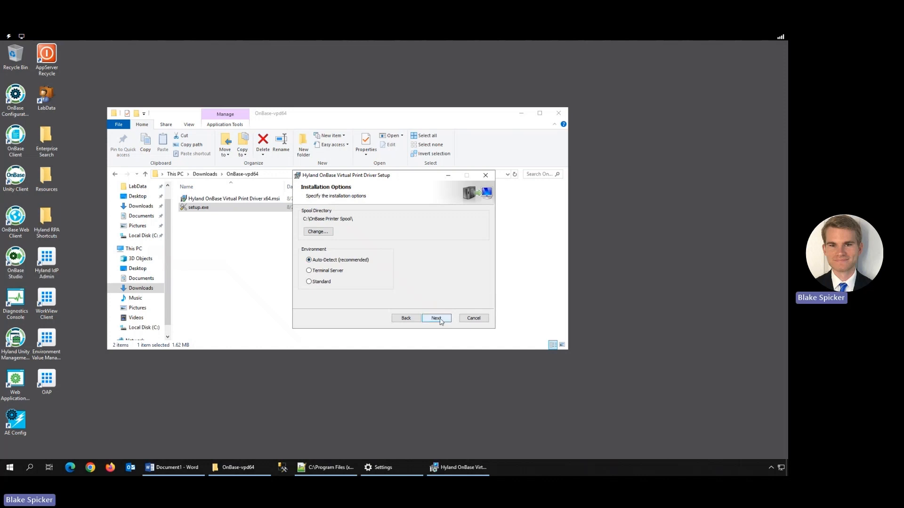
pyautogui.click(437, 319)
pyautogui.click(440, 321)
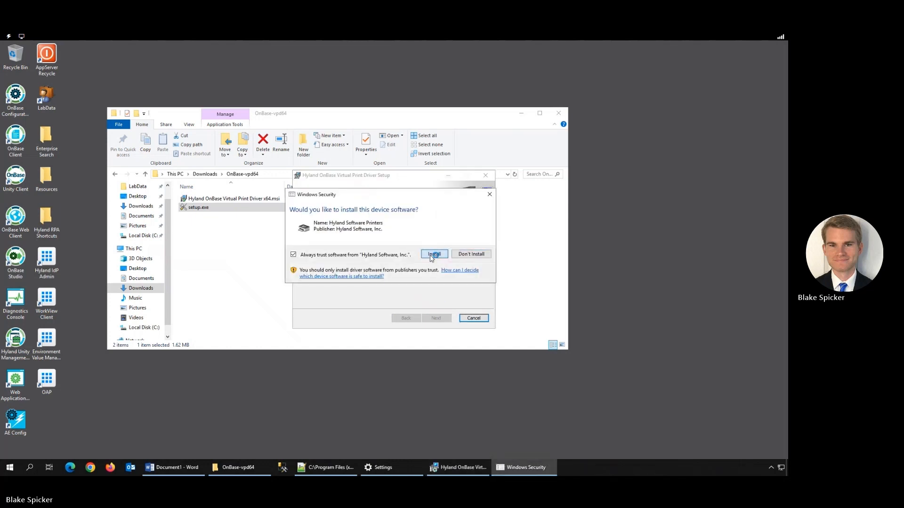
pyautogui.click(432, 256)
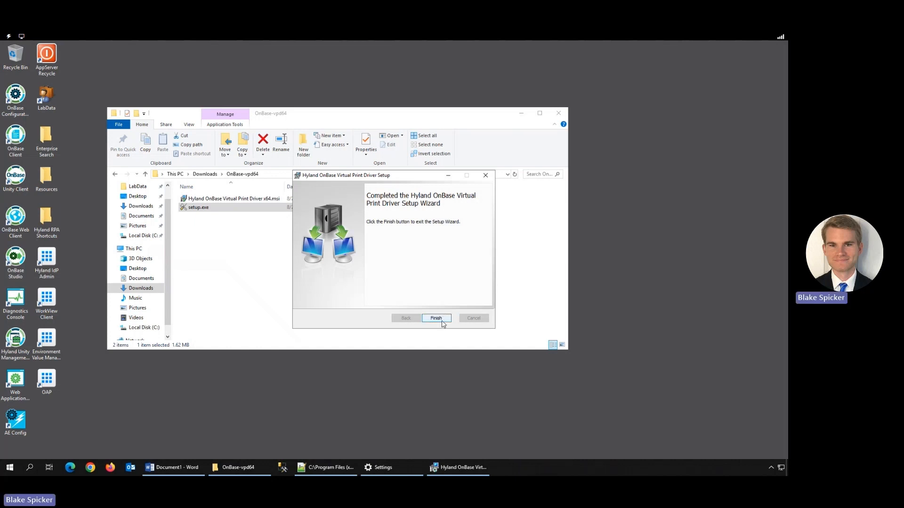
pyautogui.click(436, 319)
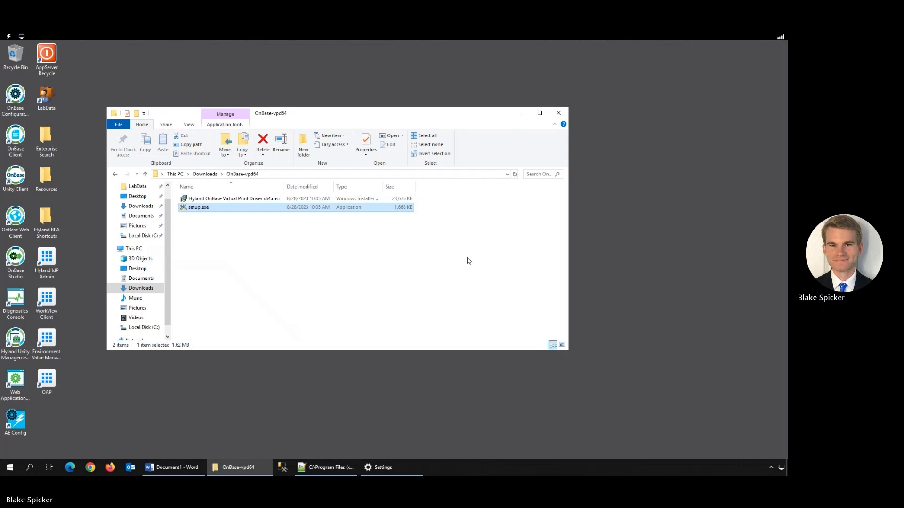
pyautogui.click(521, 113)
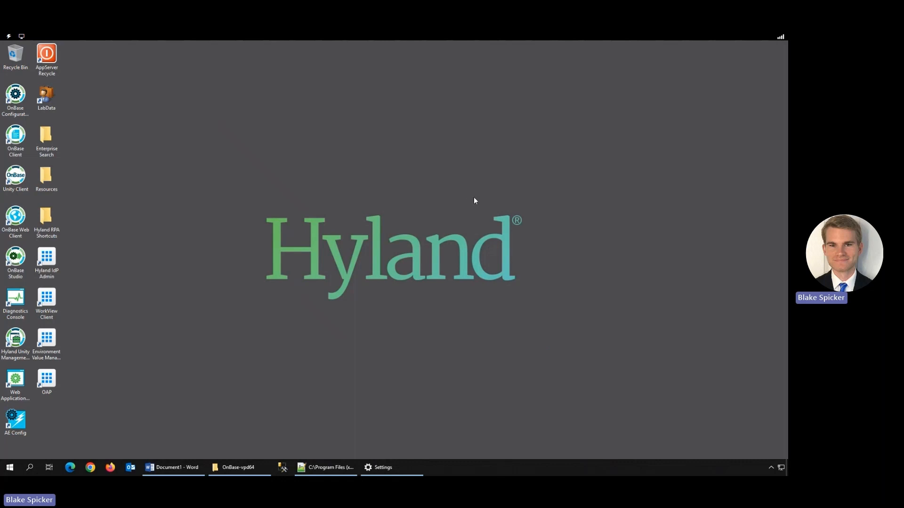
# - Append the -PRINTMON switch to the target of the OnBase Client desktop shortcut and save its properties
pyautogui.click(16, 136)
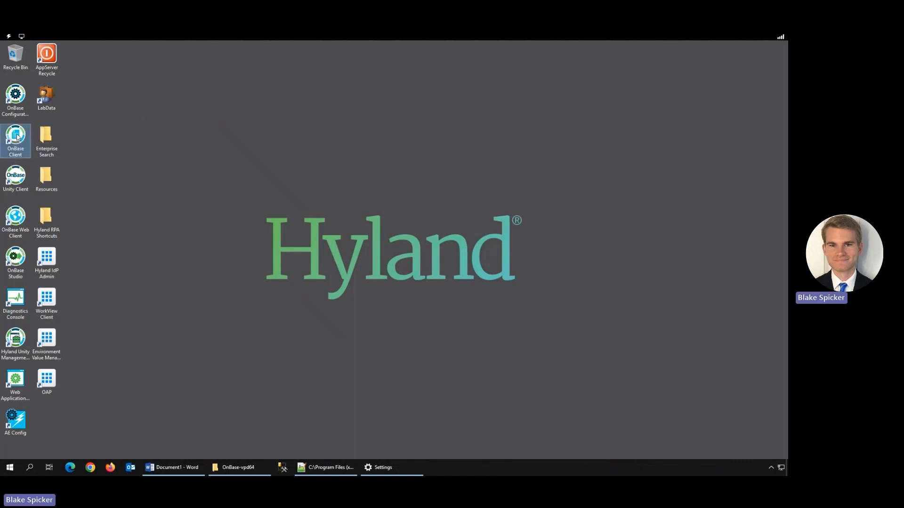
pyautogui.rightClick(17, 136)
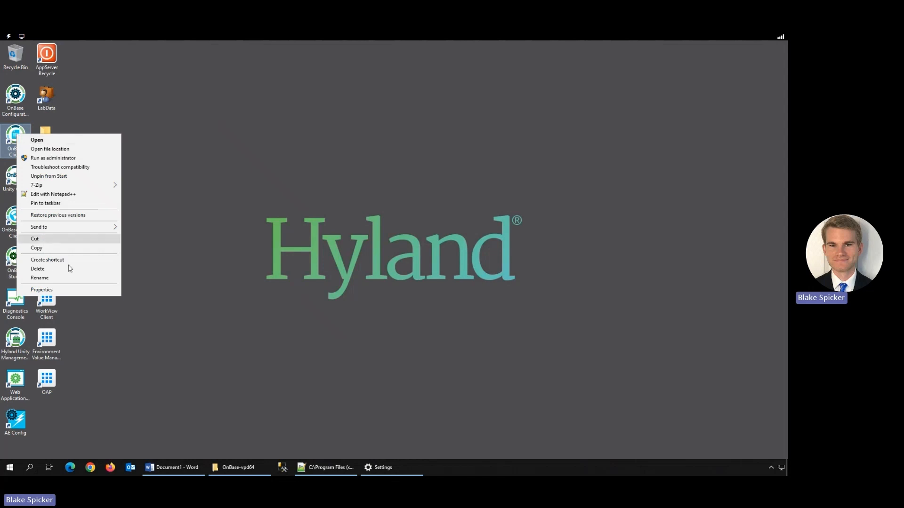
pyautogui.click(42, 289)
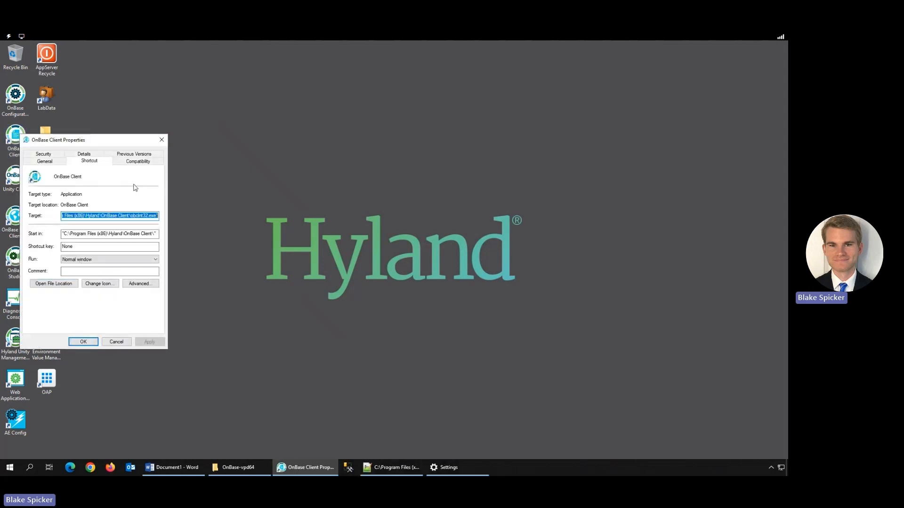
pyautogui.click(158, 217)
pyautogui.write('-PR')
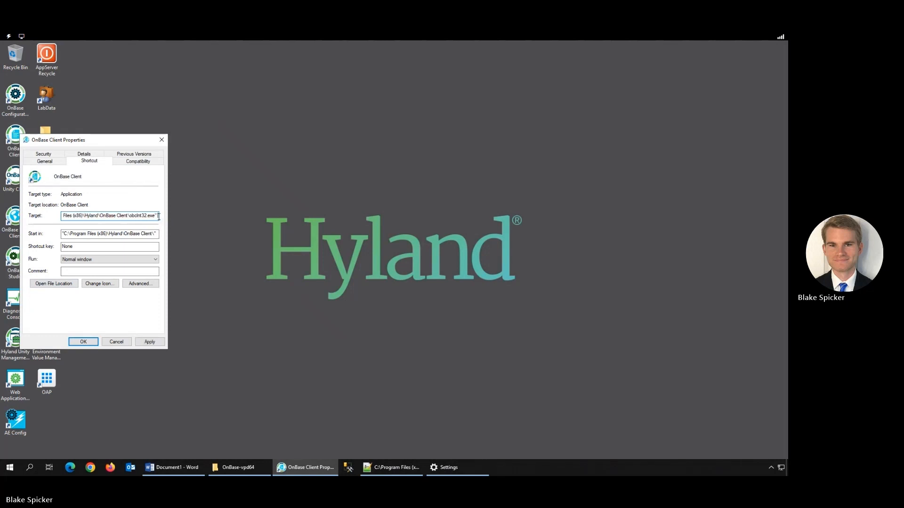
pyautogui.write('INTMON')
pyautogui.click(151, 342)
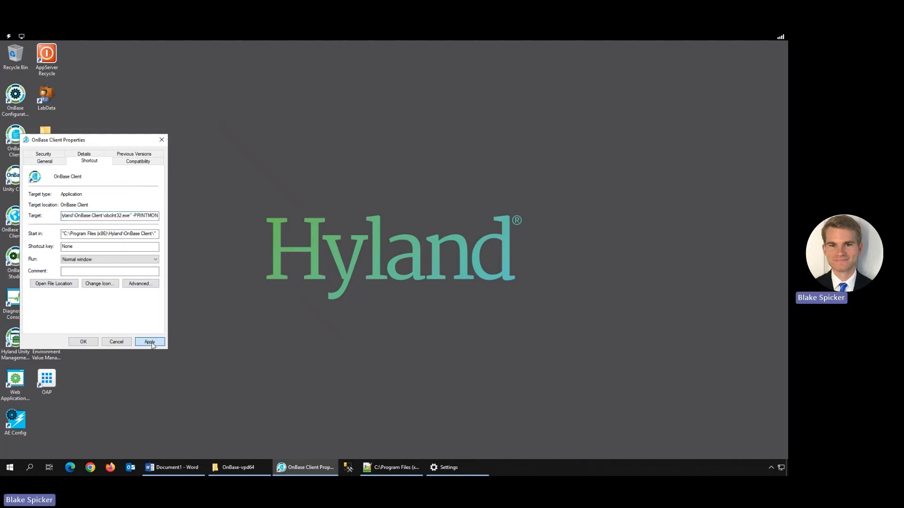
pyautogui.click(86, 341)
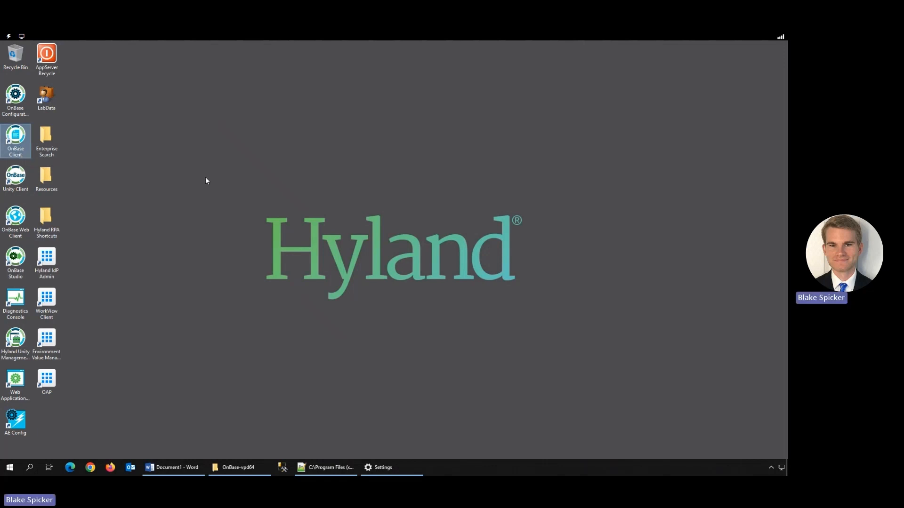
# - Change the Hyland Unity Client installation from the Windows Settings apps list, with the Virtual Print Driver Listener feature set to install
pyautogui.click(382, 467)
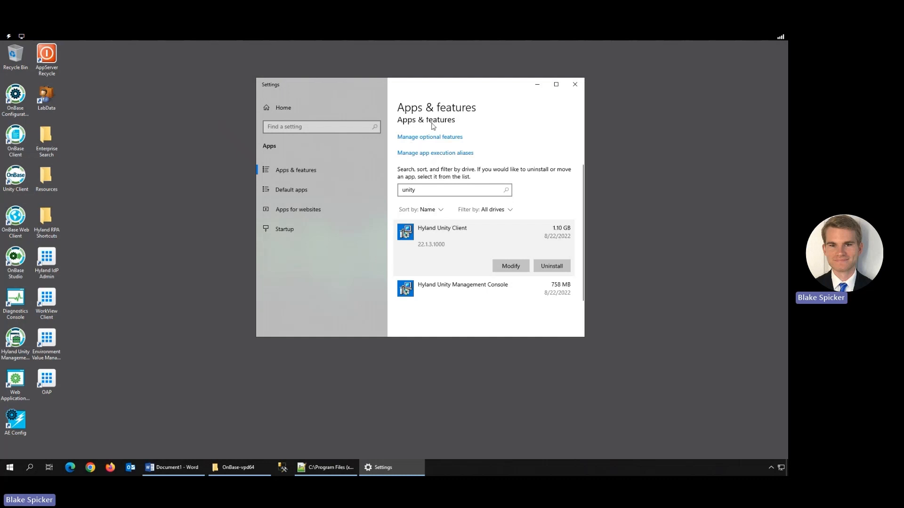
pyautogui.click(510, 267)
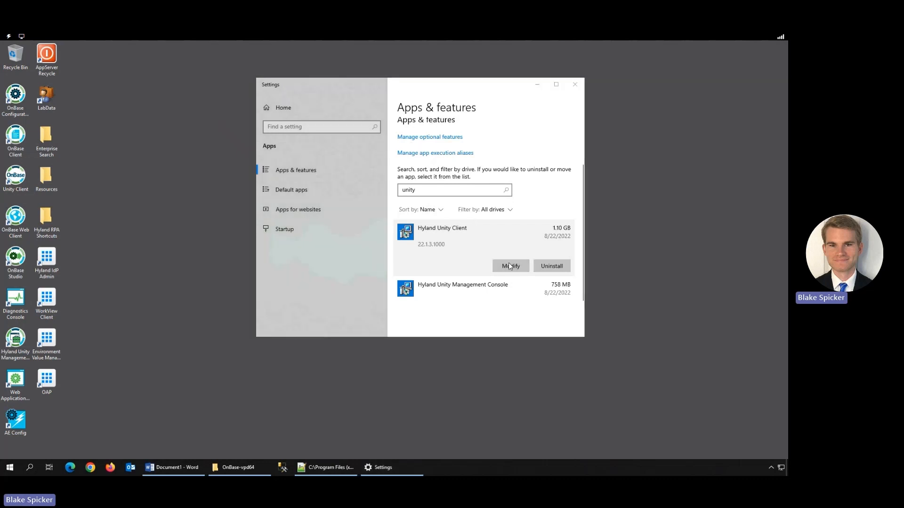
pyautogui.click(437, 320)
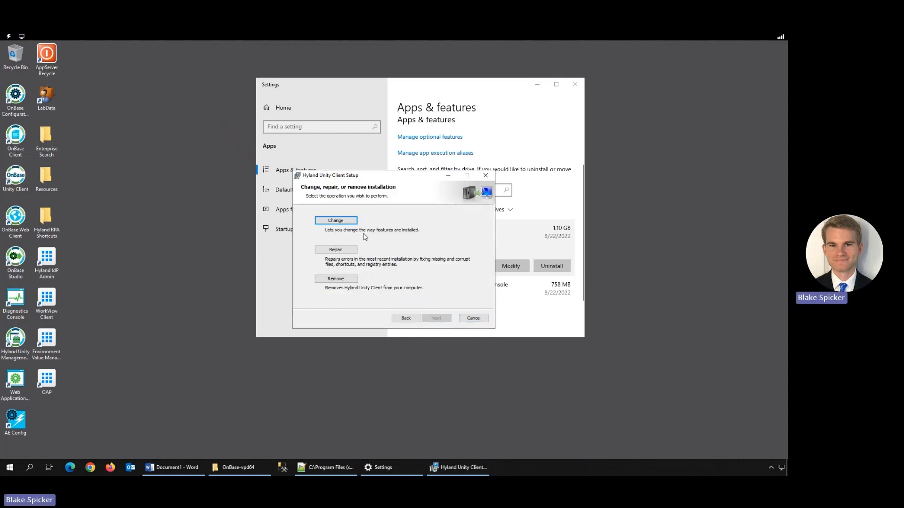
pyautogui.click(347, 221)
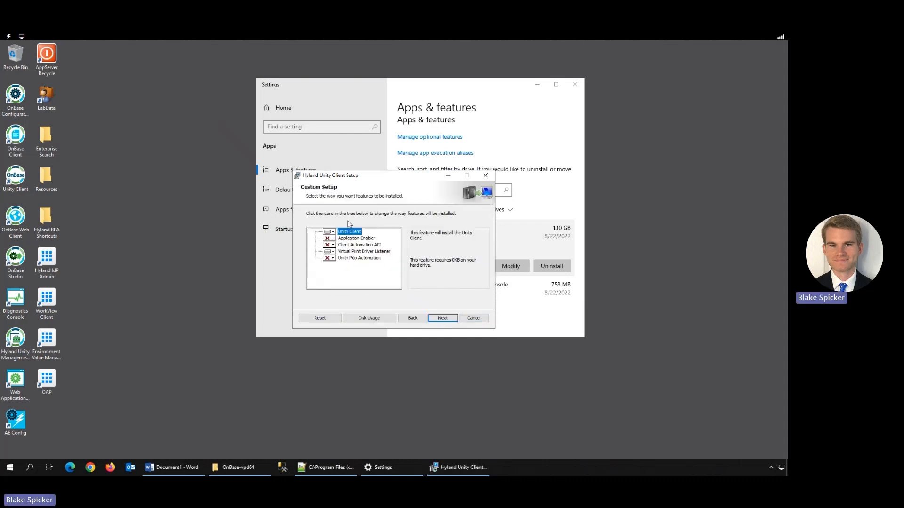
pyautogui.click(332, 252)
pyautogui.click(365, 257)
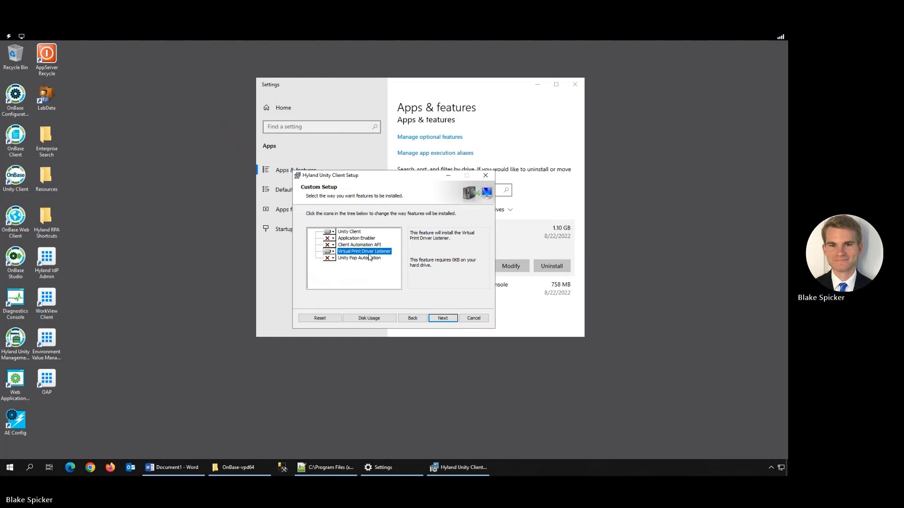
pyautogui.click(439, 318)
pyautogui.click(439, 319)
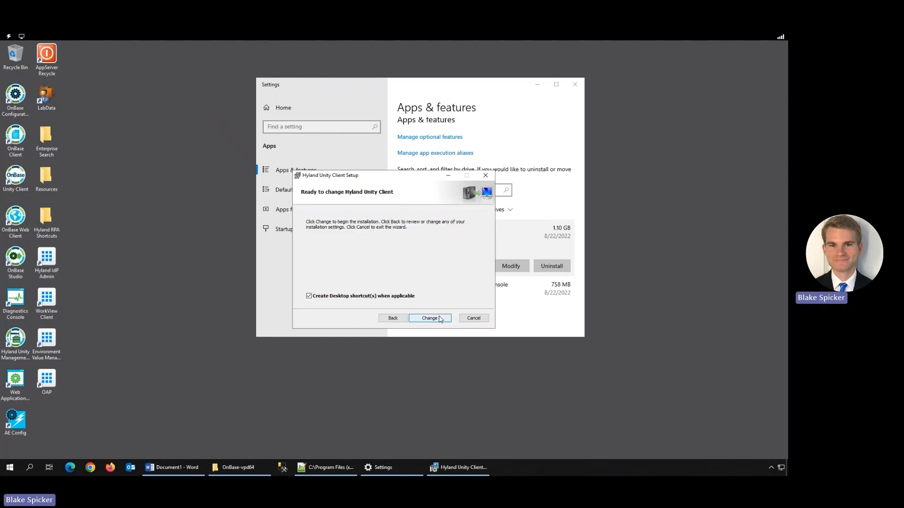
pyautogui.click(439, 319)
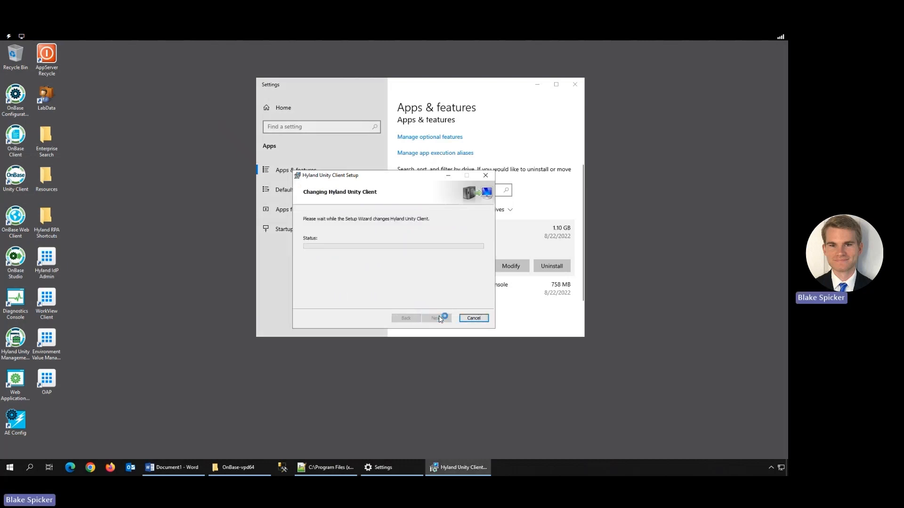
pyautogui.click(435, 319)
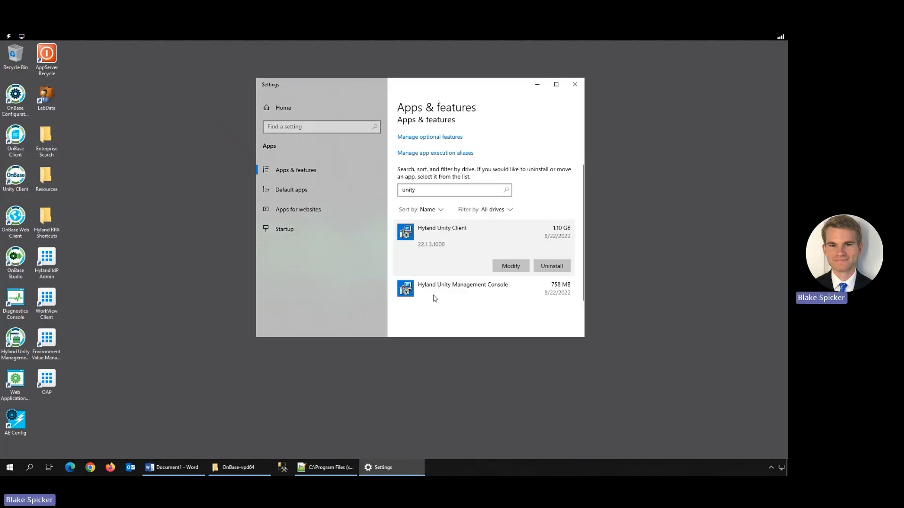
# - Switch to Notepad++ and check the Virtual Print Driver feature and VPDMailslot settings in obunity.exe.config
pyautogui.click(328, 473)
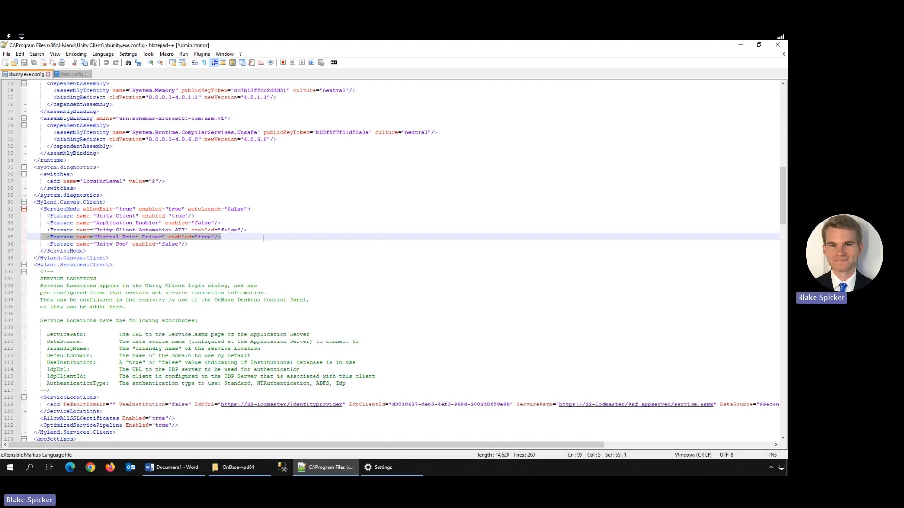
pyautogui.scroll(-11, 263, 238)
pyautogui.scroll(-20, 263, 237)
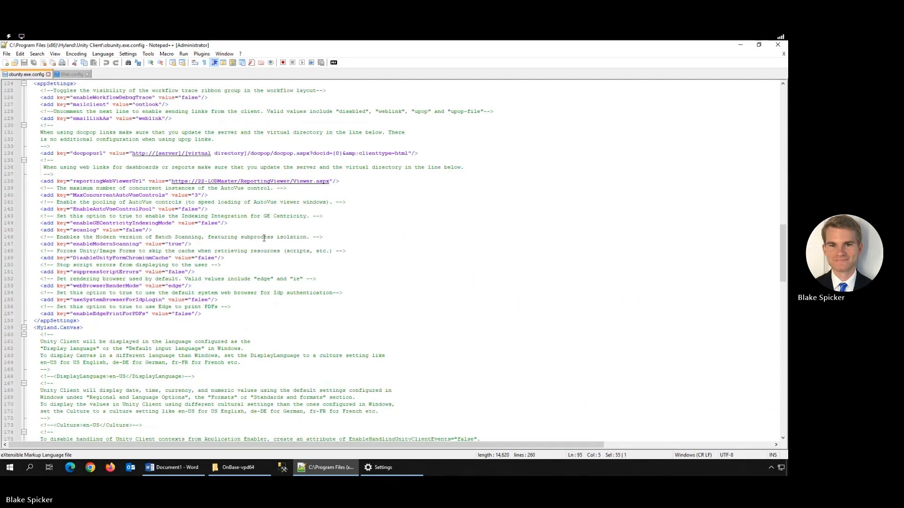
pyautogui.scroll(-4, 264, 236)
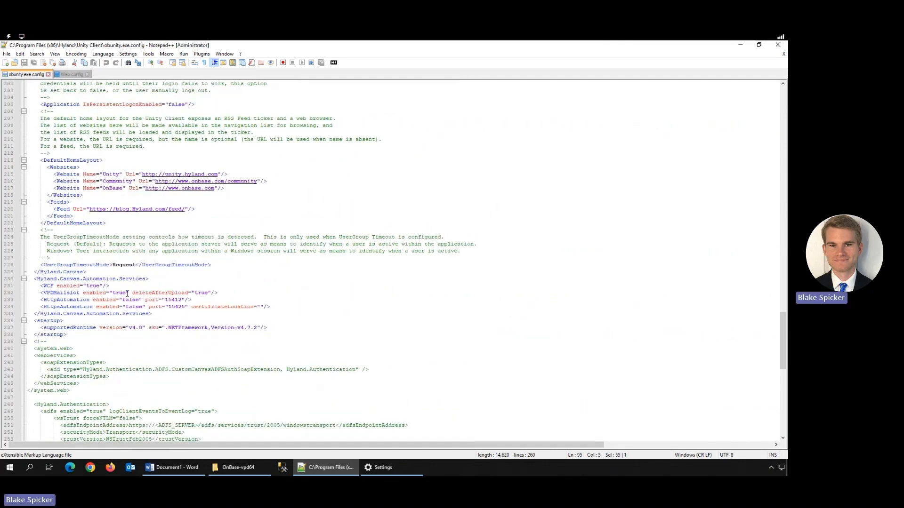
pyautogui.moveTo(128, 293); pyautogui.dragTo(37, 292)
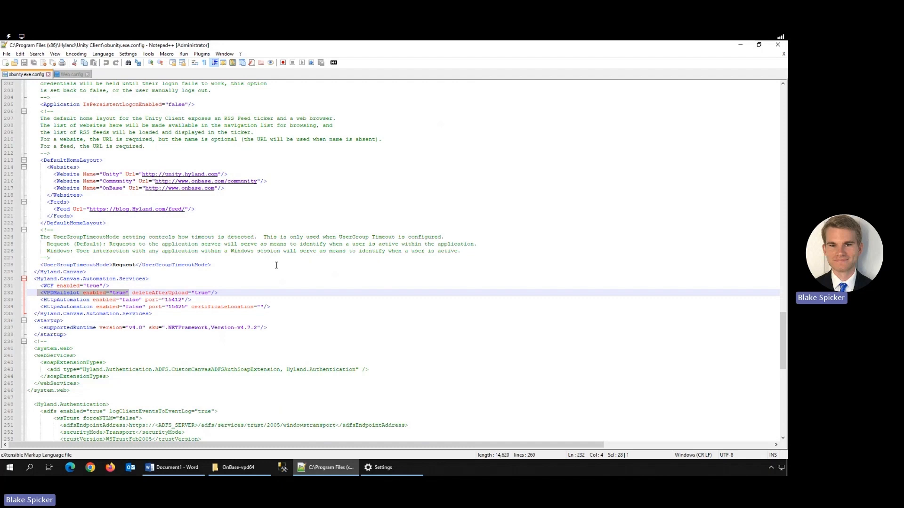
# - Check the enableVirtualPrintDriver key in the AppNet Web.config file, and minimize the editor and Settings windows
pyautogui.click(67, 77)
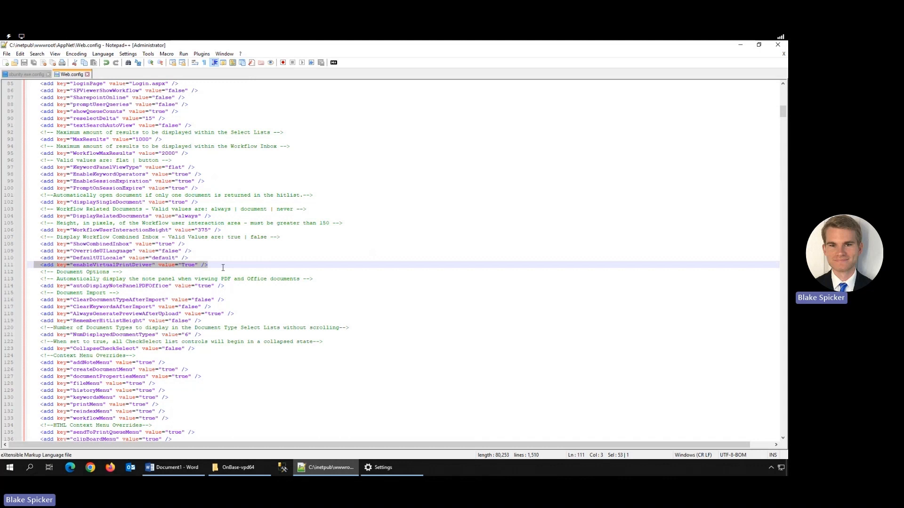
pyautogui.click(739, 44)
pyautogui.click(536, 85)
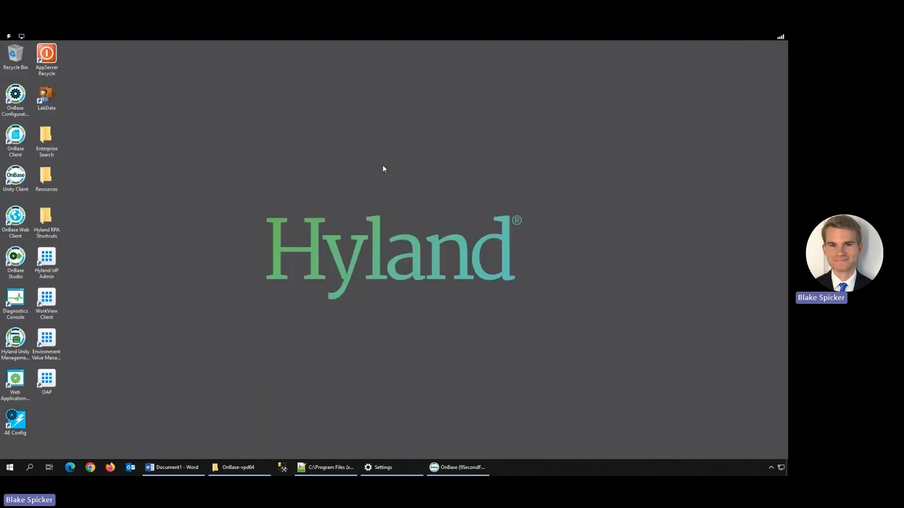
# - Switch to the test document in Word and print it to the Hyland Software Virtual Printer
pyautogui.click(147, 468)
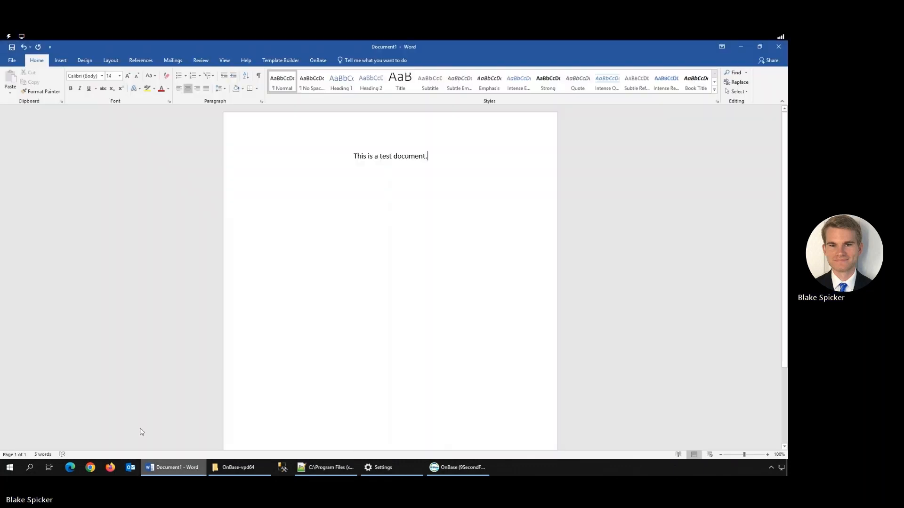
pyautogui.click(17, 62)
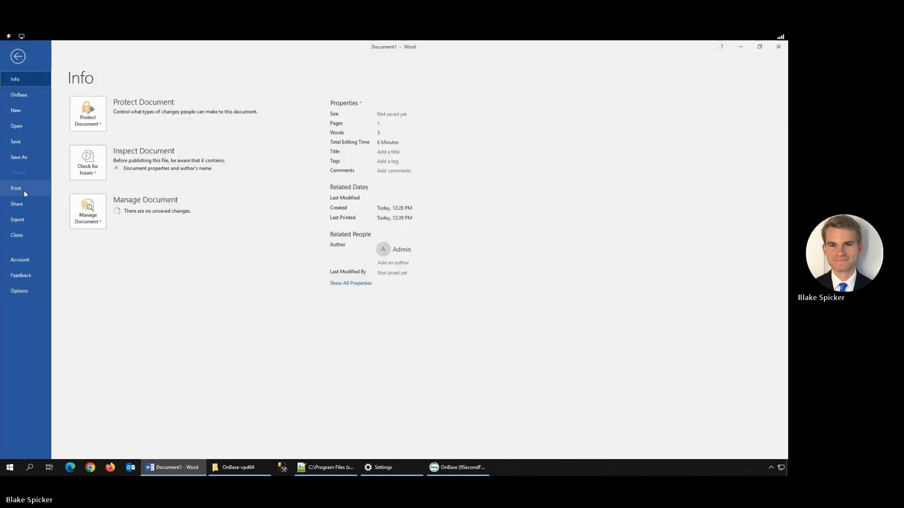
pyautogui.click(24, 189)
pyautogui.click(131, 157)
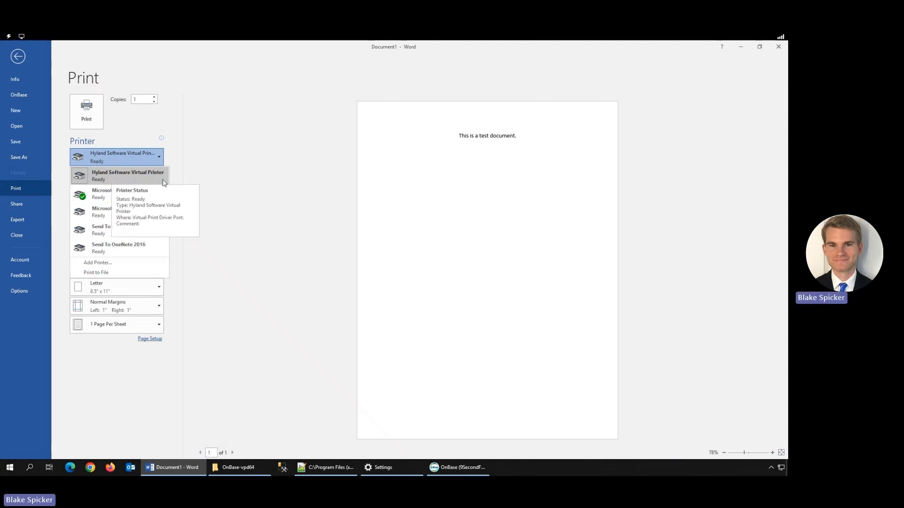
pyautogui.click(148, 174)
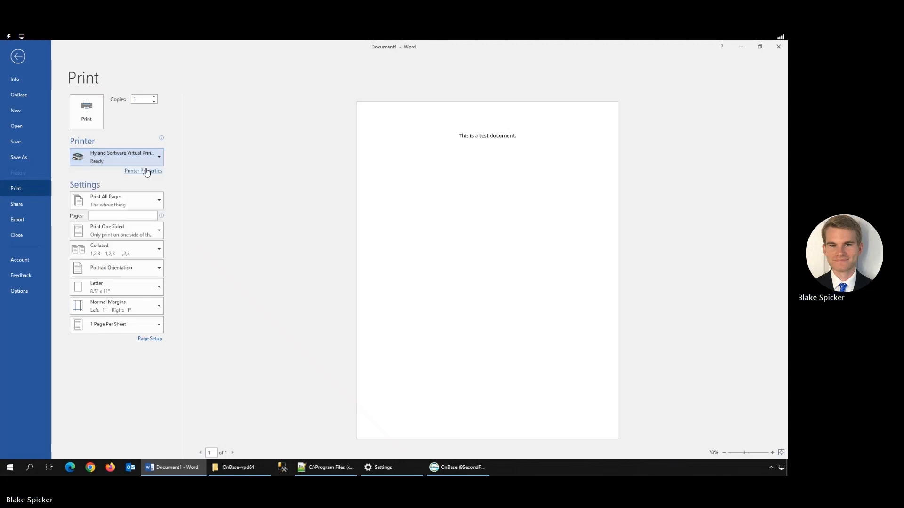
pyautogui.click(90, 109)
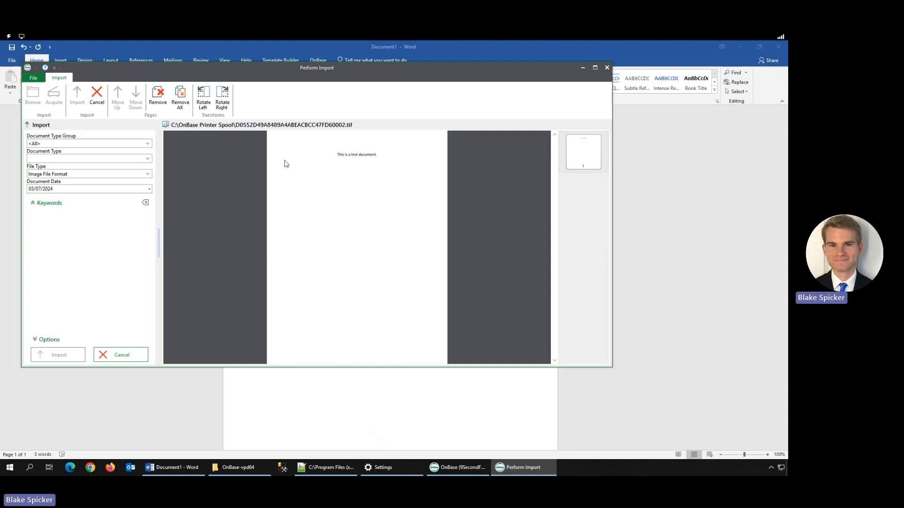
# - Import the printed page into OnBase as document type AP - Checks, with TEST as both PO # and Vendor #
pyautogui.click(85, 163)
pyautogui.click(71, 154)
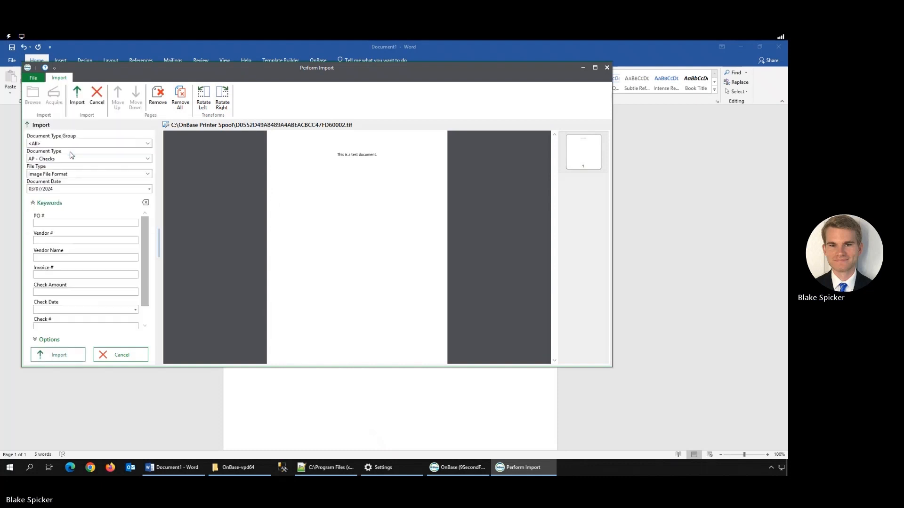
pyautogui.click(62, 222)
pyautogui.write('TEST')
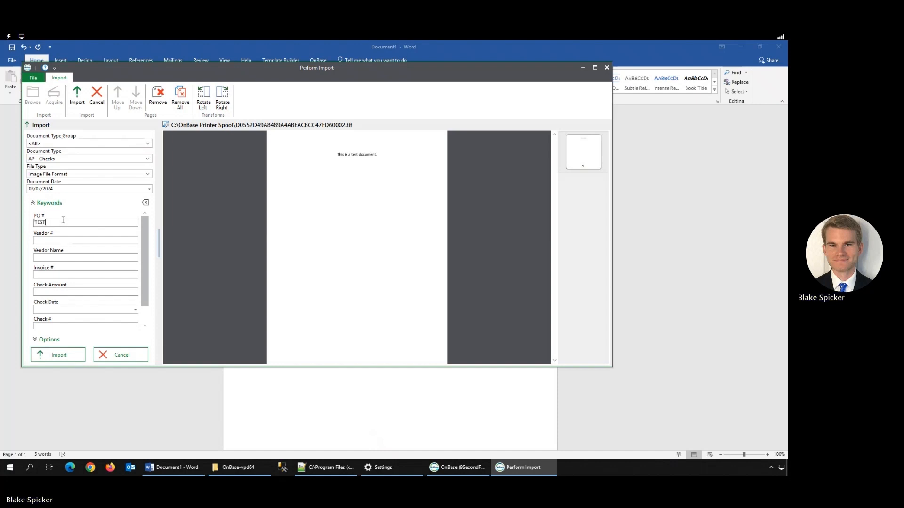
pyautogui.press('Tab')
pyautogui.write('TE')
pyautogui.click(62, 354)
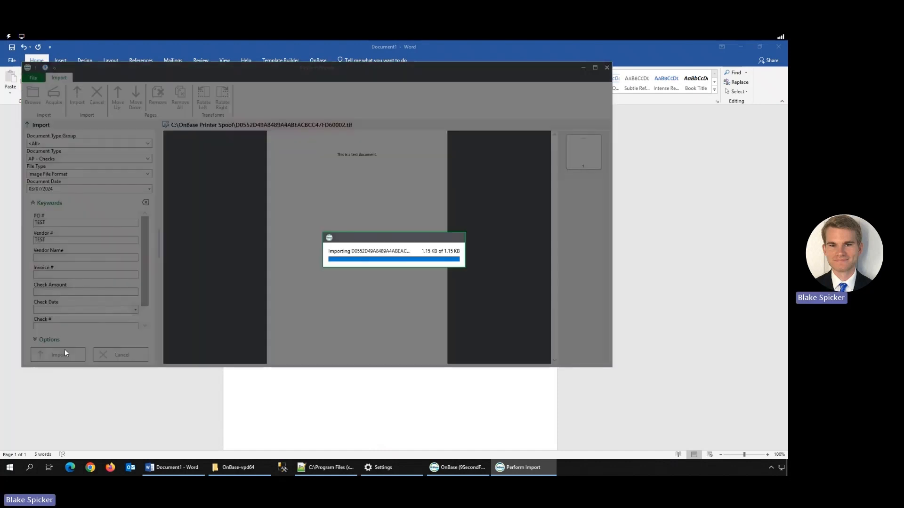